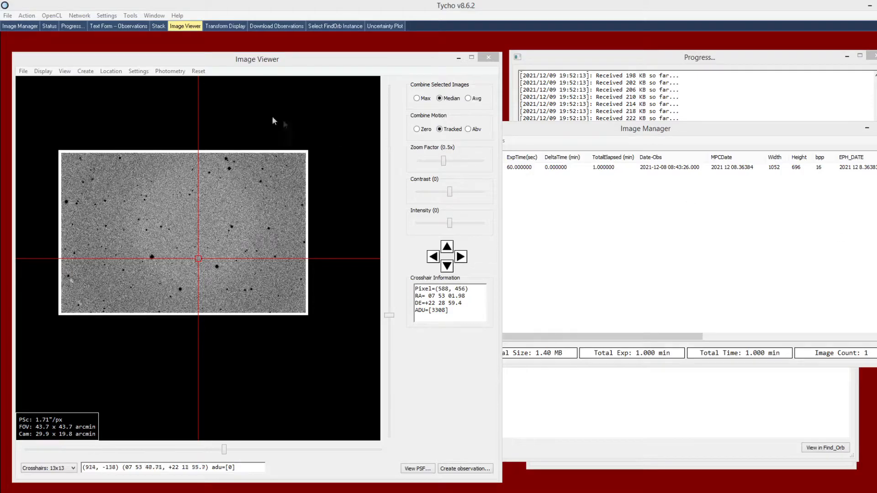
# - Open the uncertainty plot settings for the loaded image and place their window beside the image
pyautogui.click(248, 63)
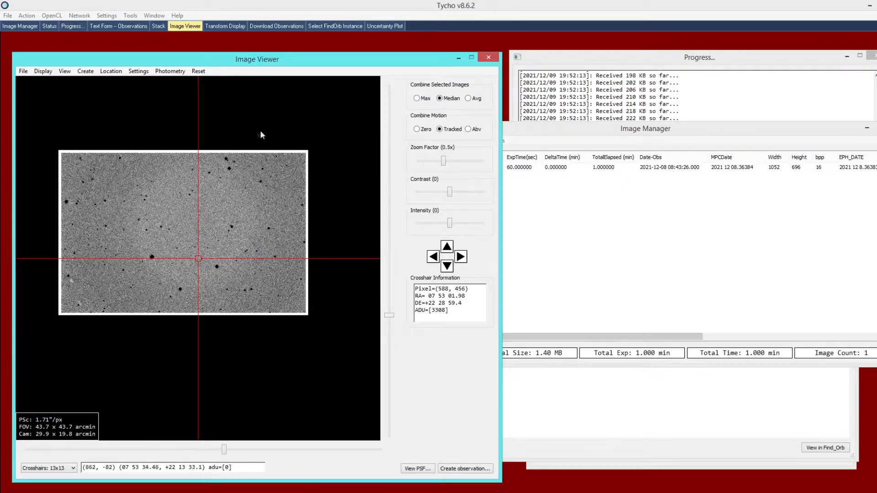
pyautogui.click(67, 76)
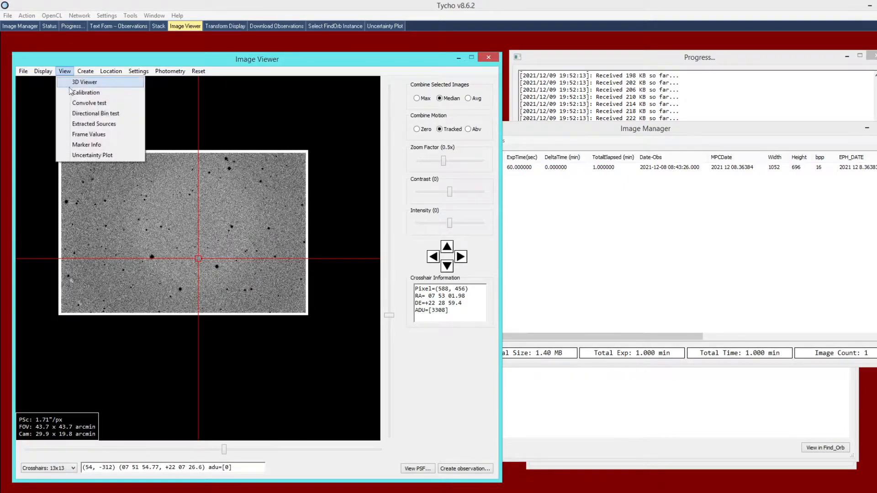
pyautogui.click(119, 154)
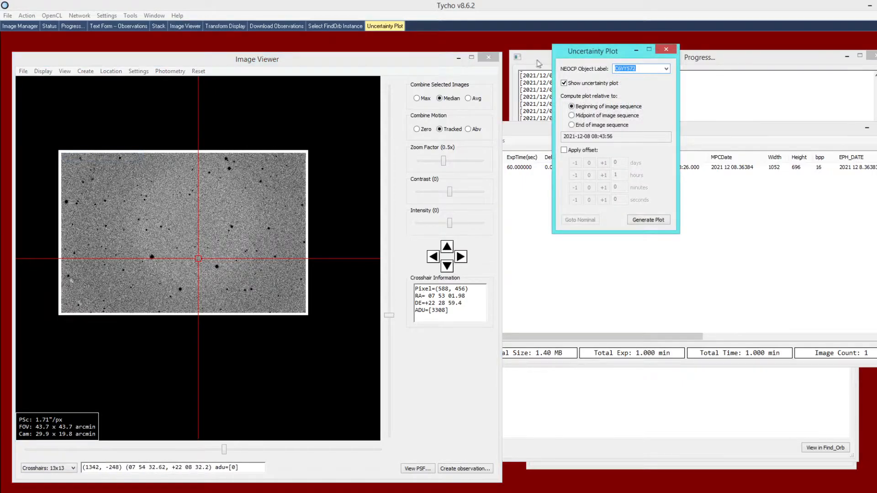
pyautogui.moveTo(575, 54); pyautogui.dragTo(542, 69)
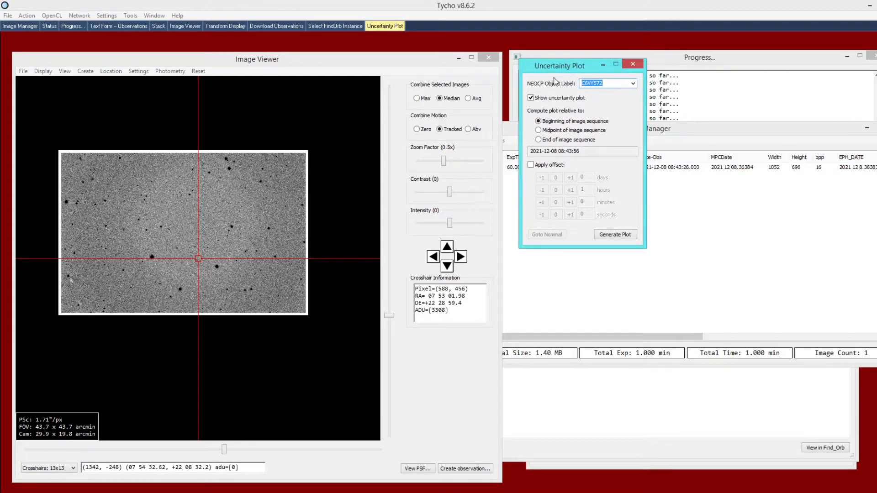
# - Set the hours offset to 0, turn the time offset off, and generate the uncertainty plot for NEOCP object C6VY572
pyautogui.click(607, 83)
pyautogui.click(546, 166)
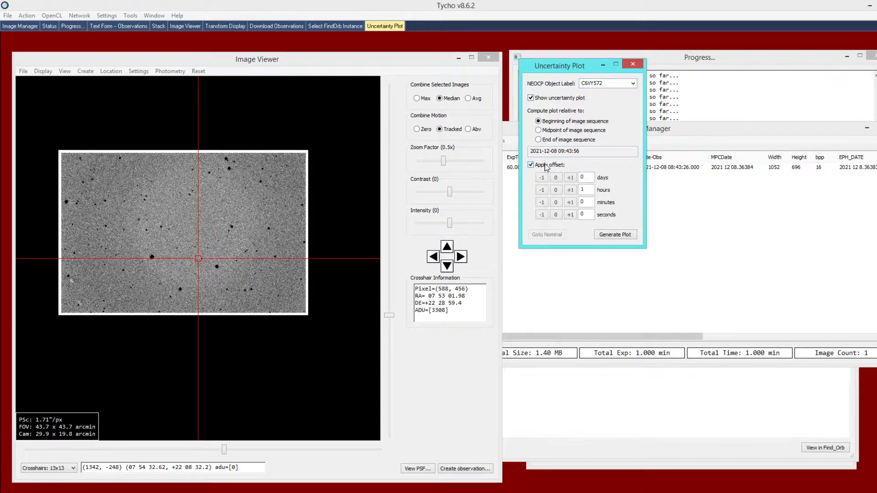
pyautogui.click(542, 190)
pyautogui.click(548, 165)
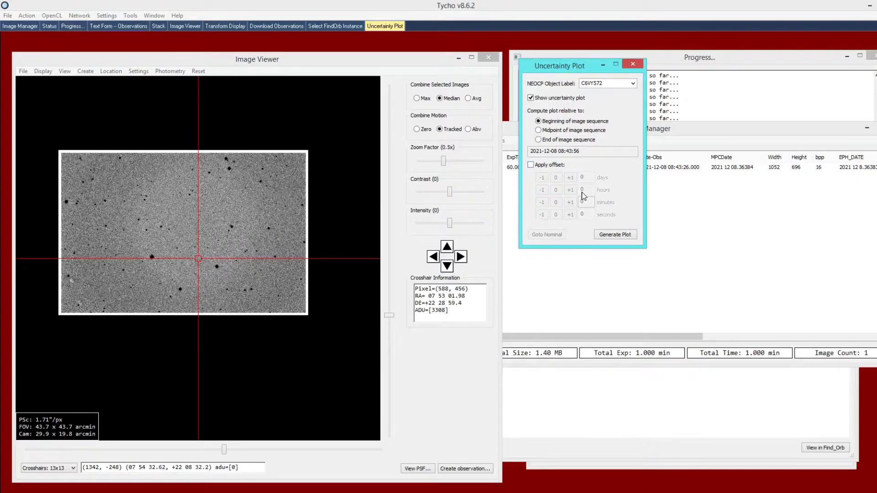
pyautogui.click(607, 234)
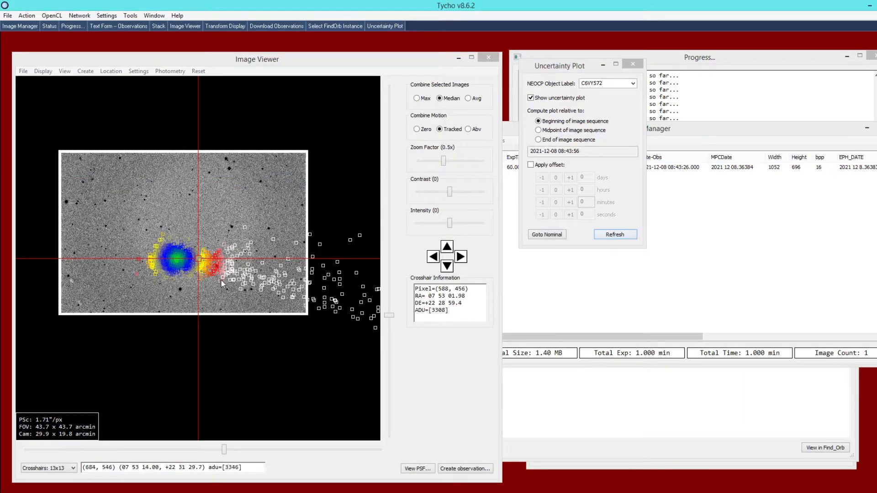
# - Go to the nominal position of C6VY572 and examine how the plotted uncertainty points spread around it across the image field
pyautogui.moveTo(230, 273)
pyautogui.mouseDown()
pyautogui.moveTo(249, 263)
pyautogui.moveTo(234, 275)
pyautogui.mouseUp()
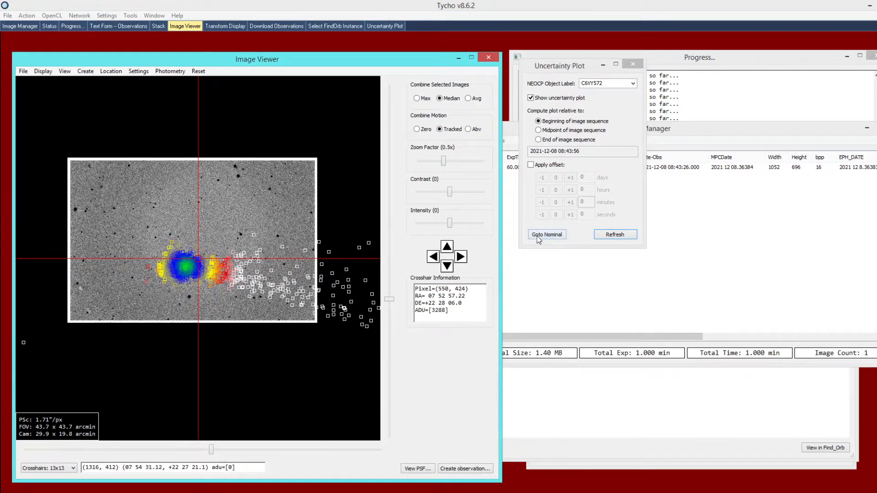
pyautogui.click(552, 238)
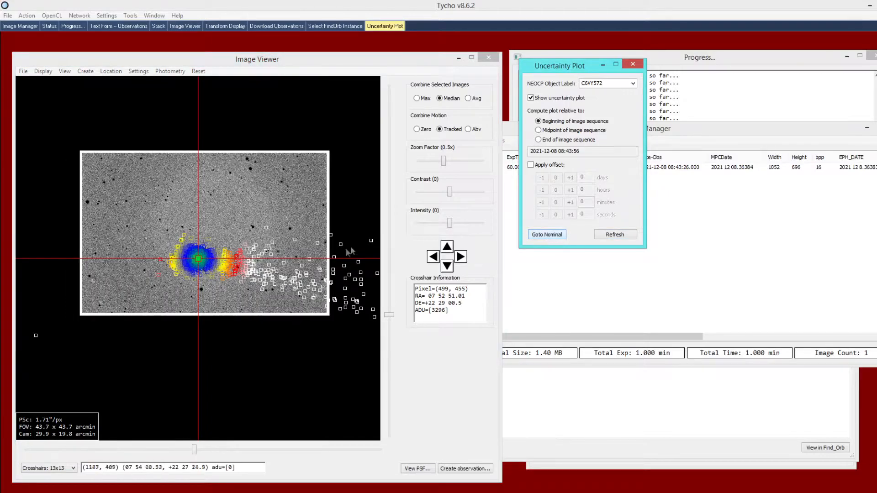
pyautogui.click(215, 270)
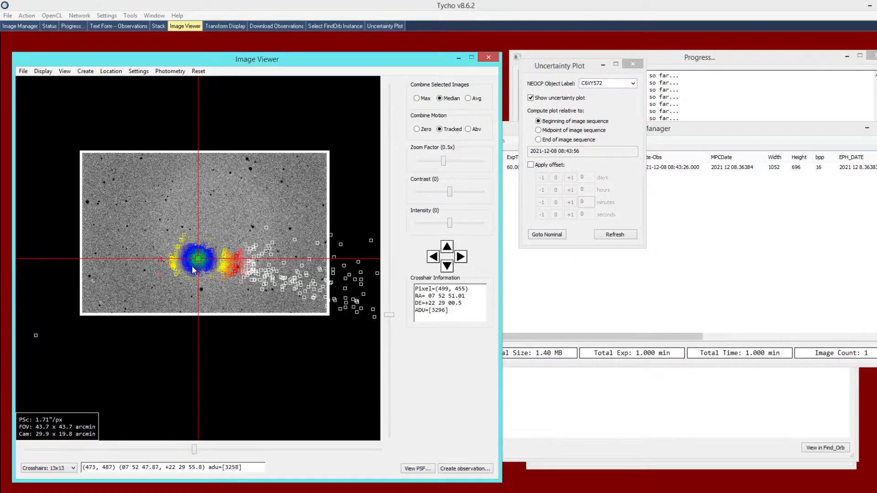
pyautogui.scroll(1, 208, 268)
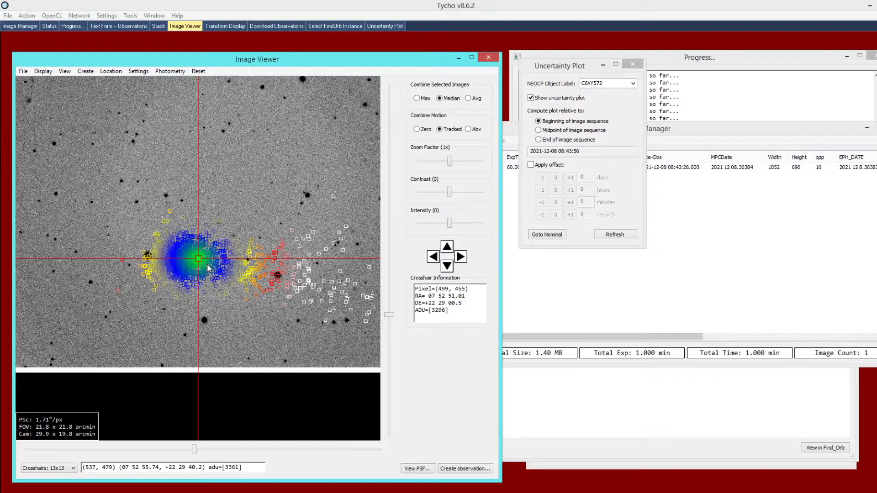
pyautogui.scroll(-5, 208, 268)
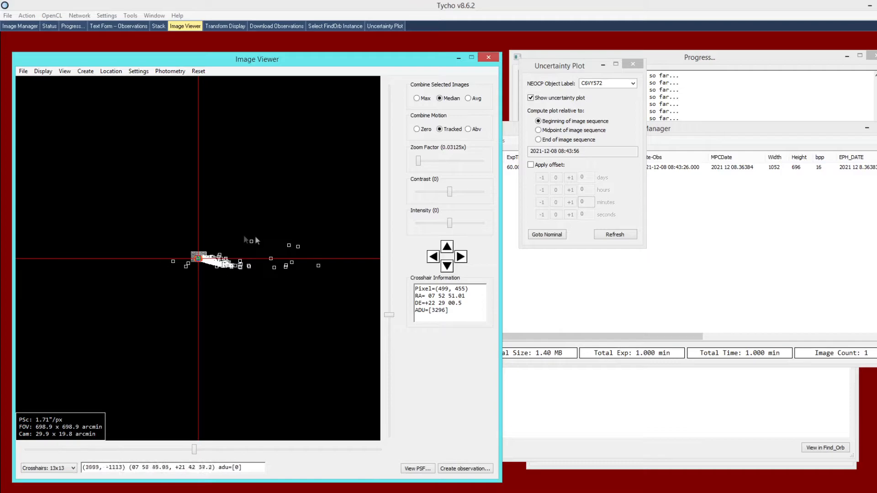
pyautogui.scroll(5, 201, 267)
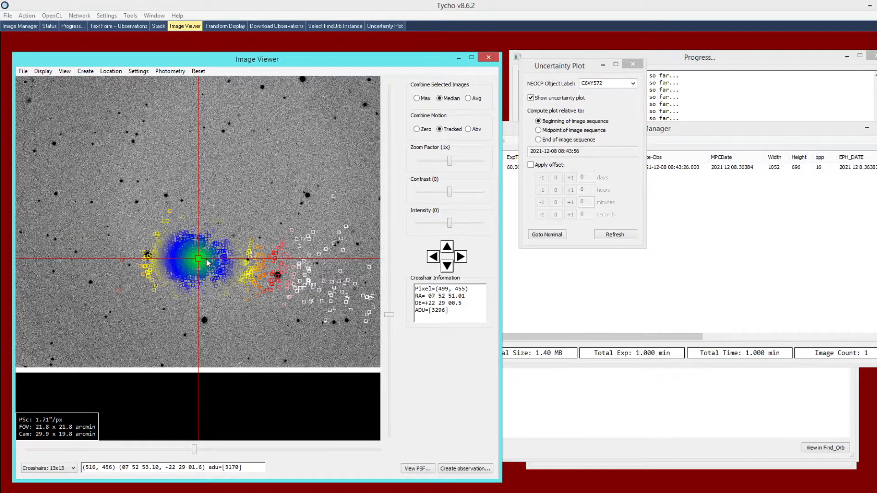
pyautogui.scroll(2, 207, 263)
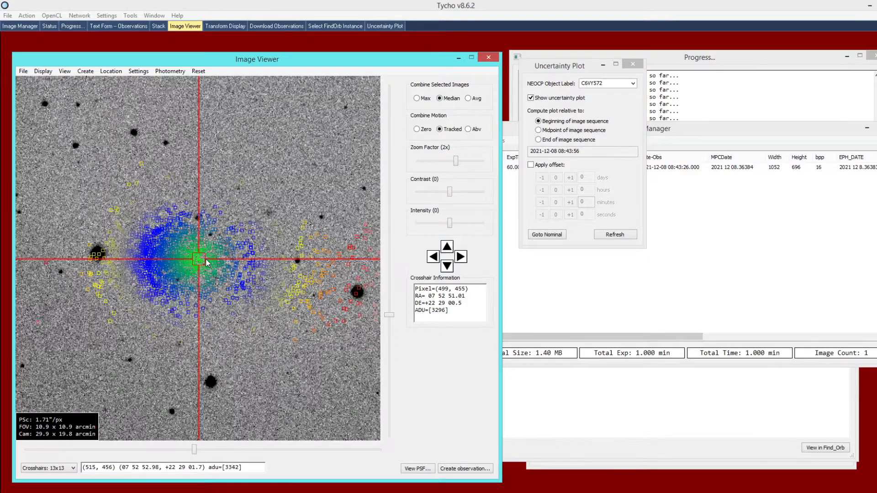
pyautogui.scroll(-2, 206, 263)
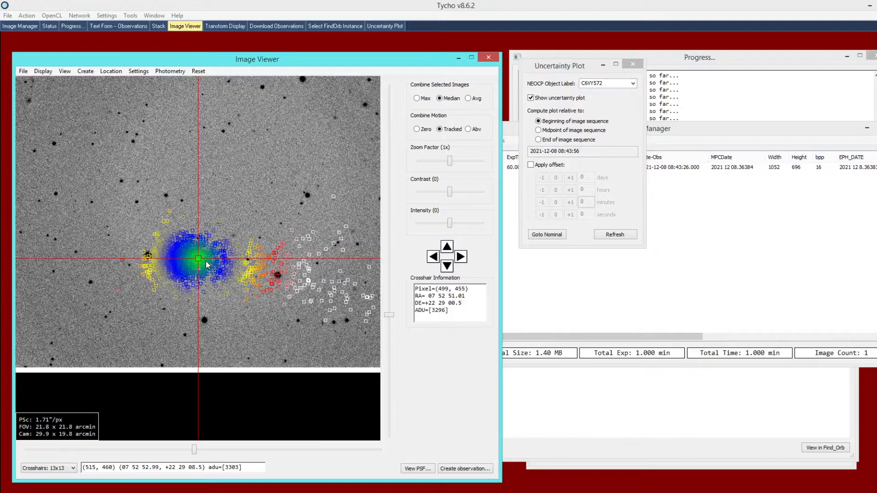
pyautogui.scroll(-1, 207, 264)
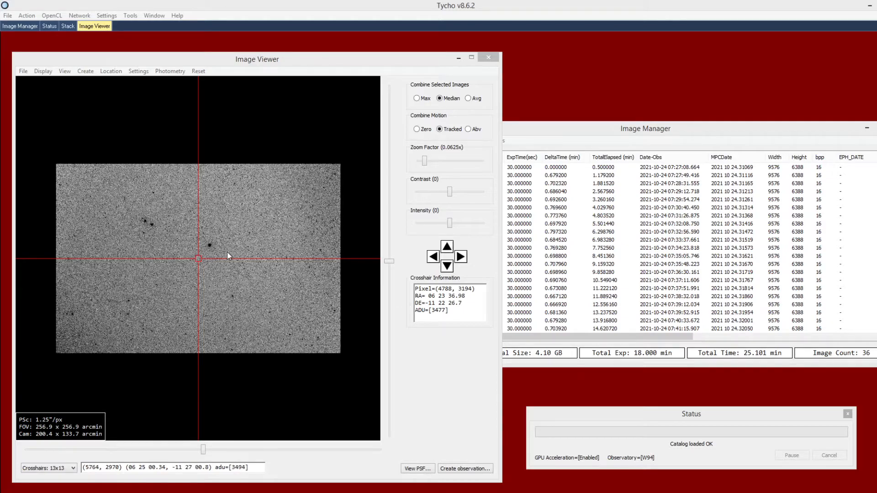
# - Generate an uncertainty plot for NEOCP object 1AN2E11 relative to the beginning of the new image sequence
pyautogui.click(224, 251)
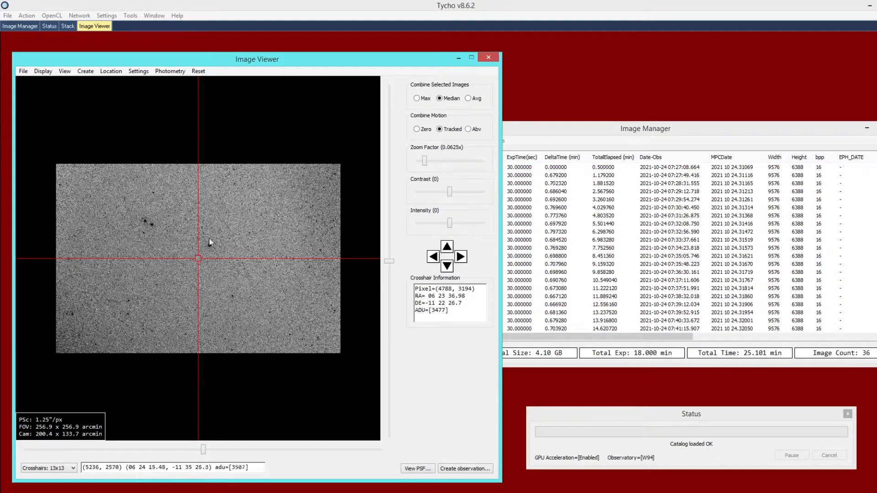
pyautogui.click(64, 71)
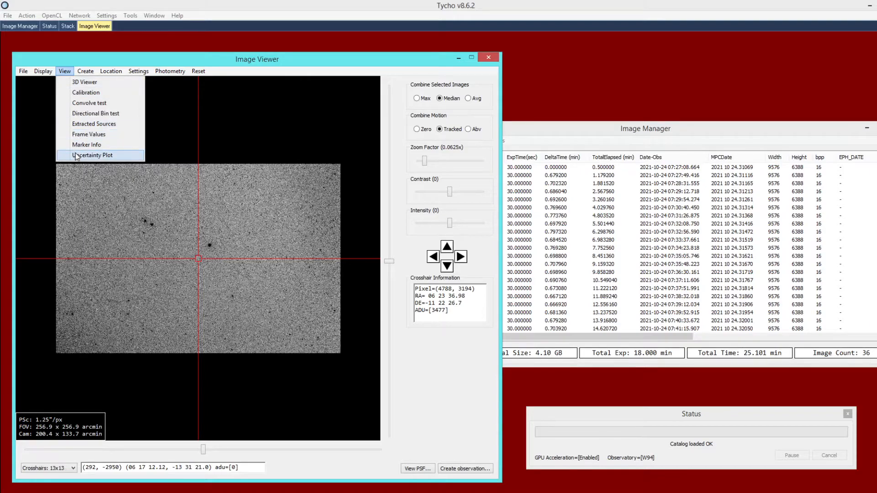
pyautogui.click(109, 157)
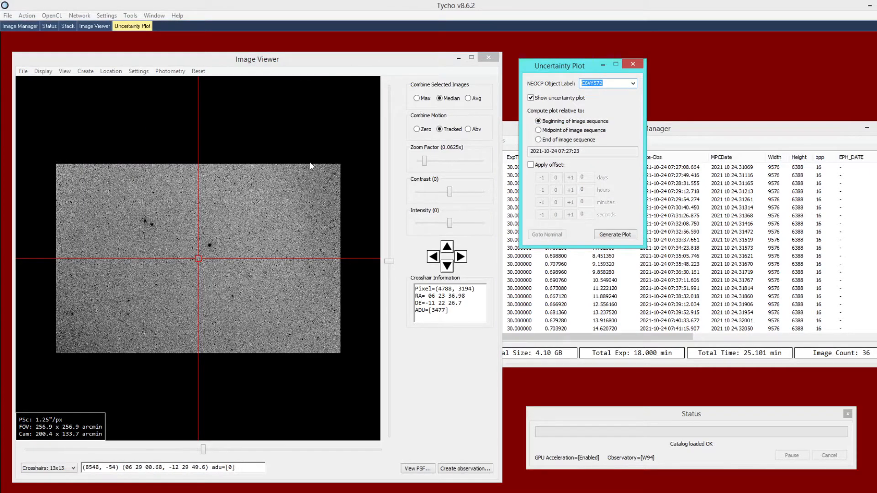
pyautogui.click(634, 85)
pyautogui.click(594, 107)
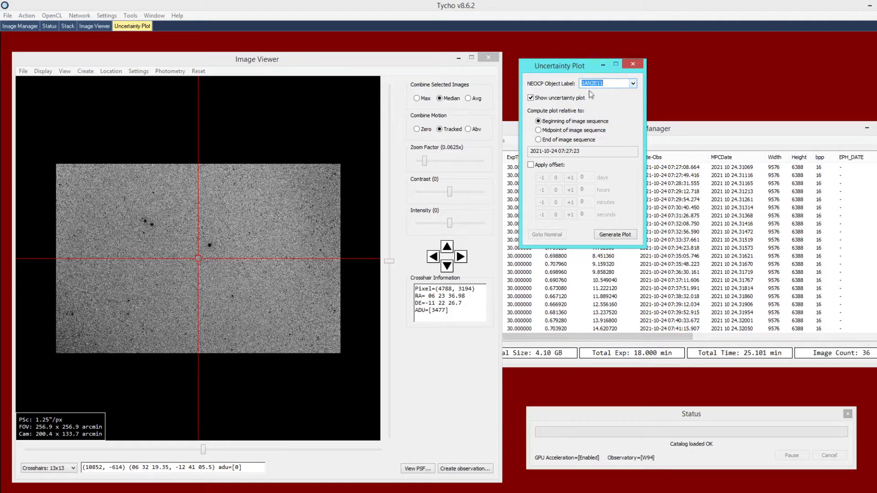
pyautogui.click(602, 84)
pyautogui.click(610, 235)
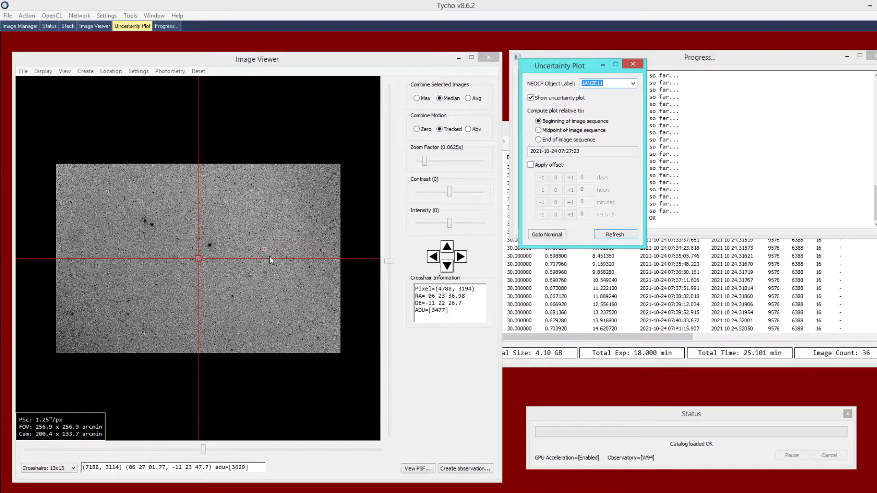
# - Go to the nominal position of 1AN2E11 and inspect the uncertainty points around the crosshair at pixel level
pyautogui.click(551, 235)
pyautogui.click(248, 267)
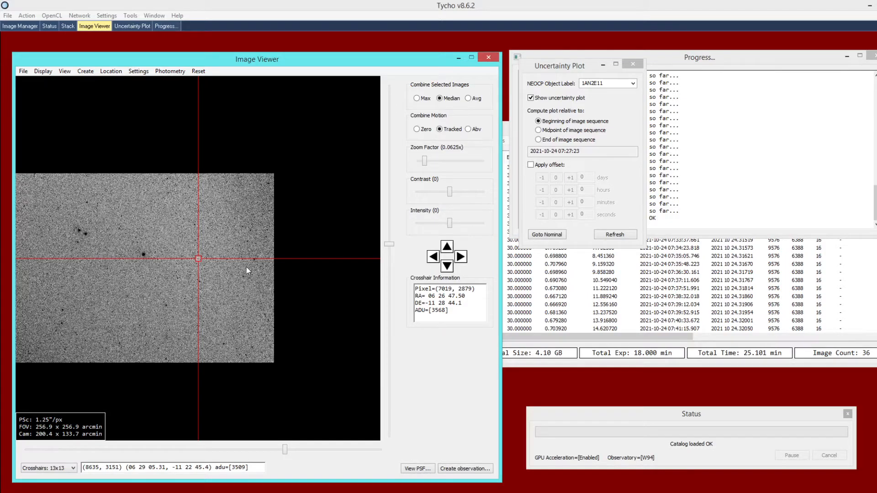
pyautogui.scroll(6, 247, 270)
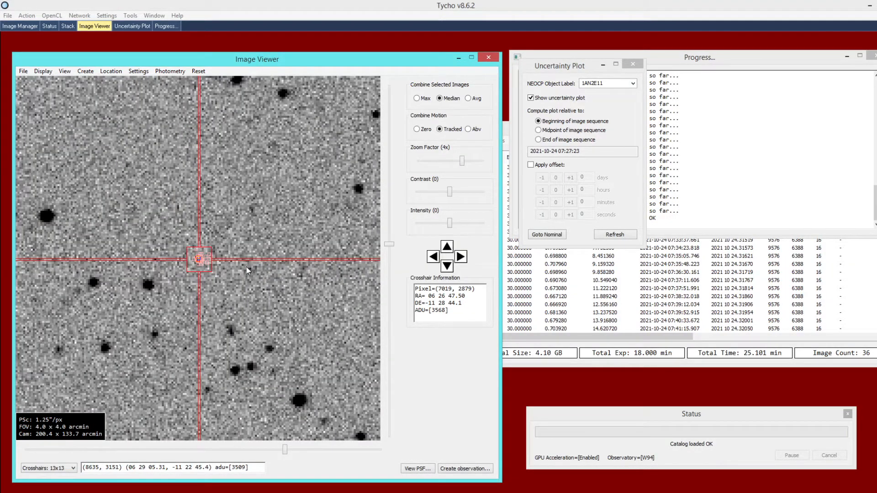
pyautogui.scroll(3, 247, 271)
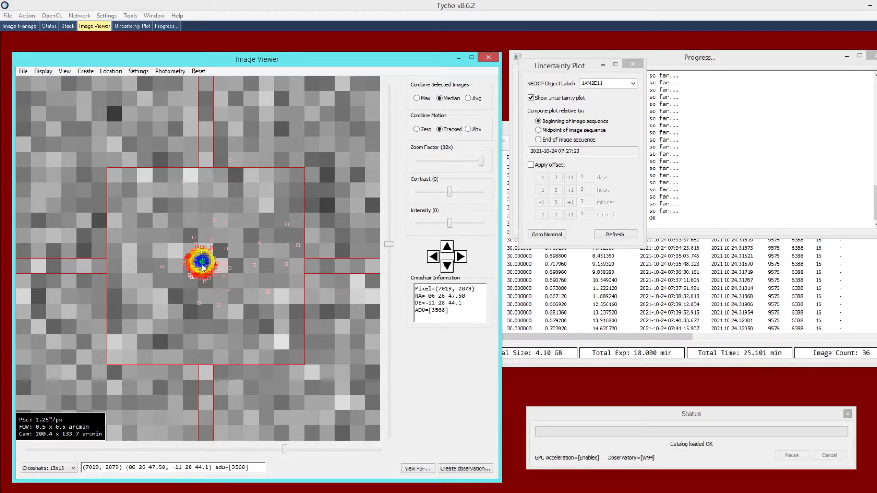
pyautogui.scroll(-1, 202, 264)
pyautogui.scroll(-1, 204, 264)
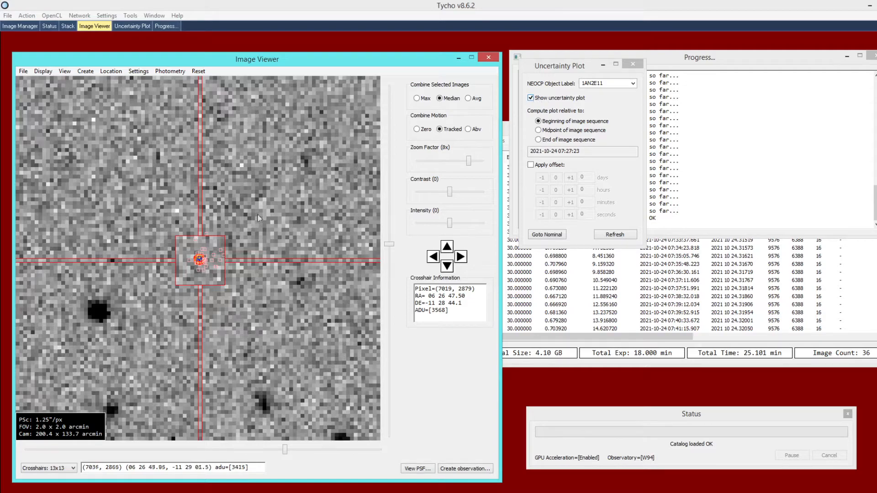
# - Hide the uncertainty plot overlay and inspect the image at the nominal position for the object
pyautogui.click(540, 99)
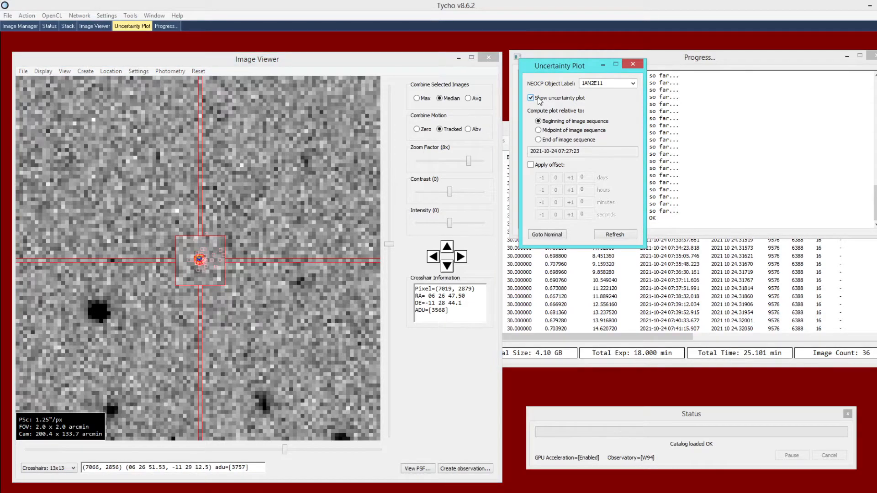
pyautogui.click(539, 99)
pyautogui.click(539, 100)
pyautogui.click(206, 260)
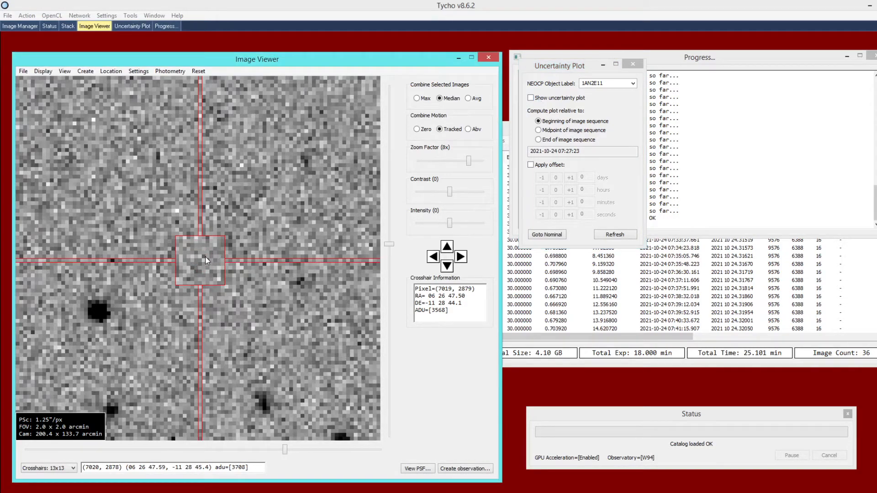
pyautogui.scroll(-1, 206, 260)
pyautogui.scroll(-1, 209, 261)
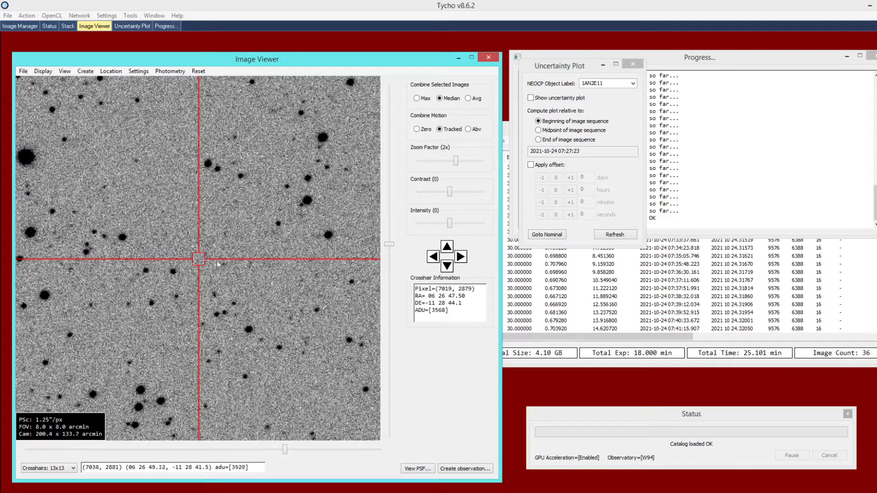
# - Try to download the observations of P/2021 U3 from NEOCP and close the resulting observations text
pyautogui.moveTo(566, 67); pyautogui.dragTo(578, 54)
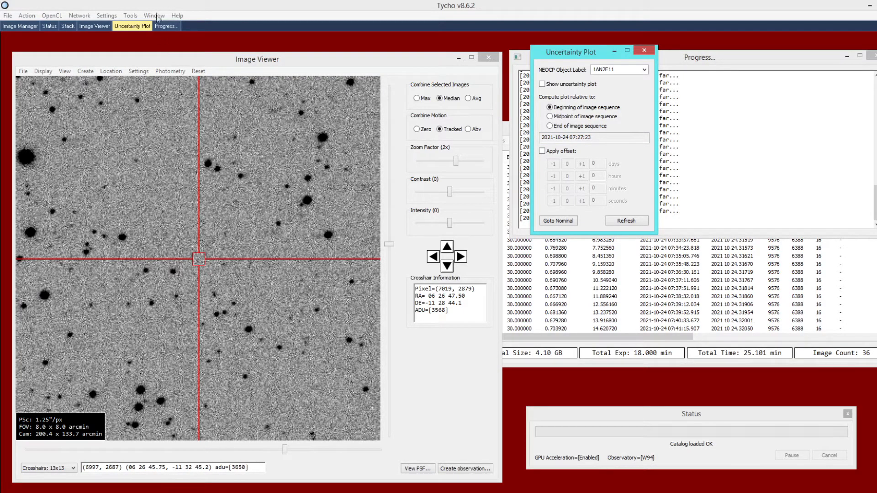
pyautogui.click(136, 18)
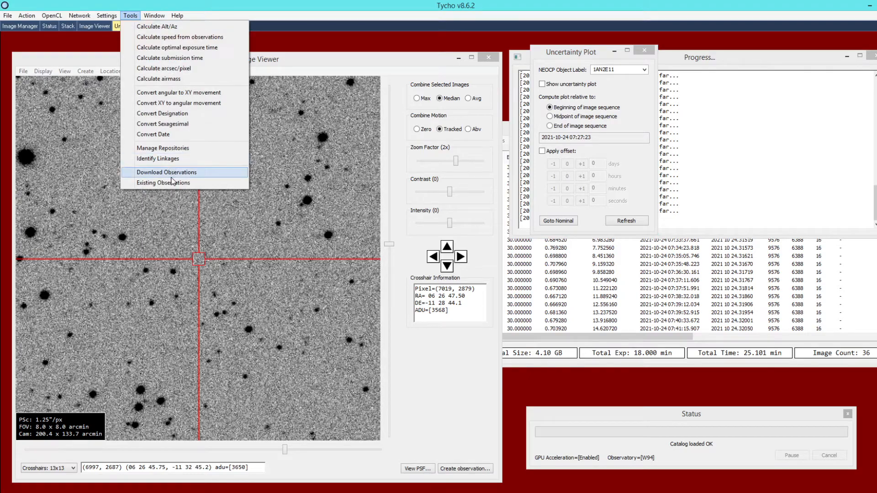
pyautogui.click(172, 176)
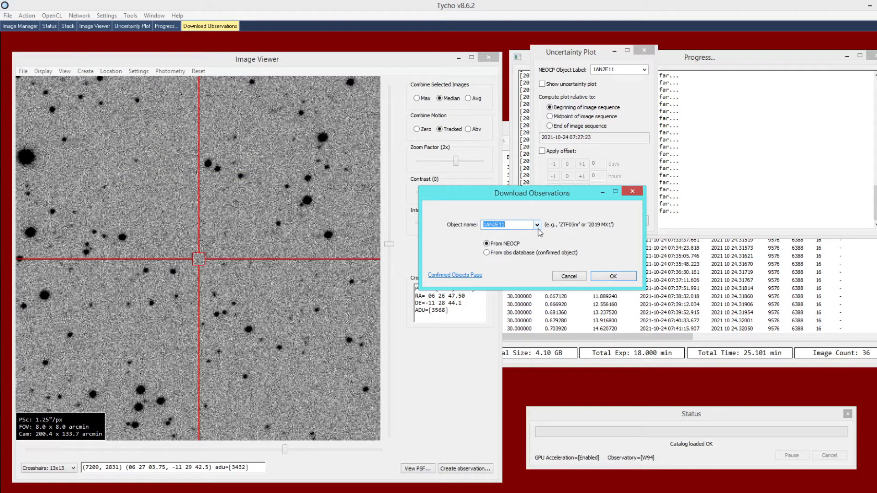
pyautogui.write('P/2021 U3')
pyautogui.click(613, 277)
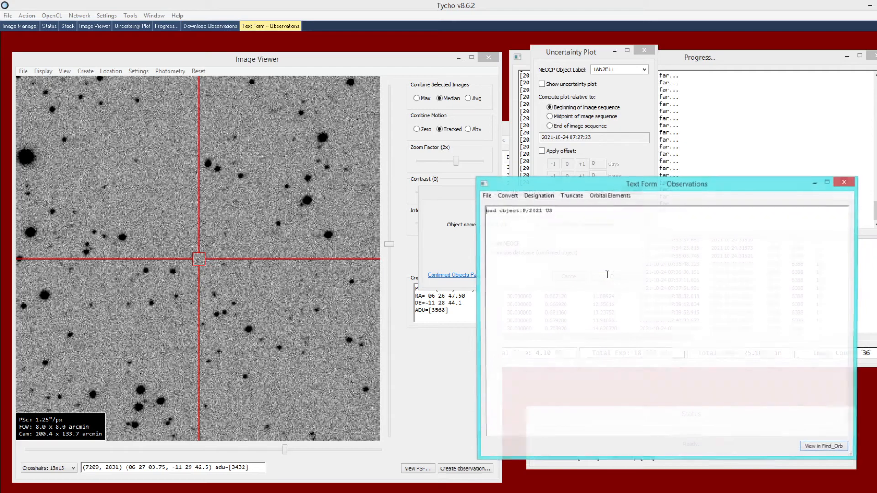
pyautogui.click(850, 182)
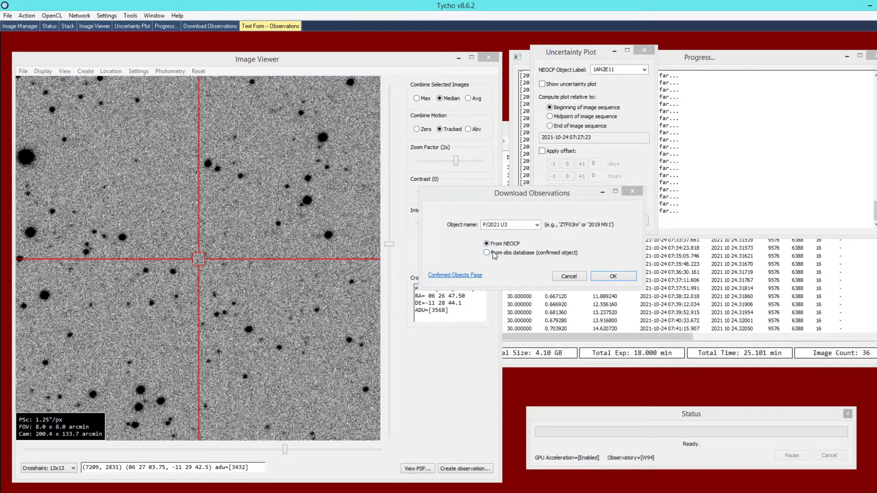
# - Download the P/2021 U3 observations from the obs database for confirmed objects and open them in Find_Orb
pyautogui.click(495, 255)
pyautogui.click(603, 276)
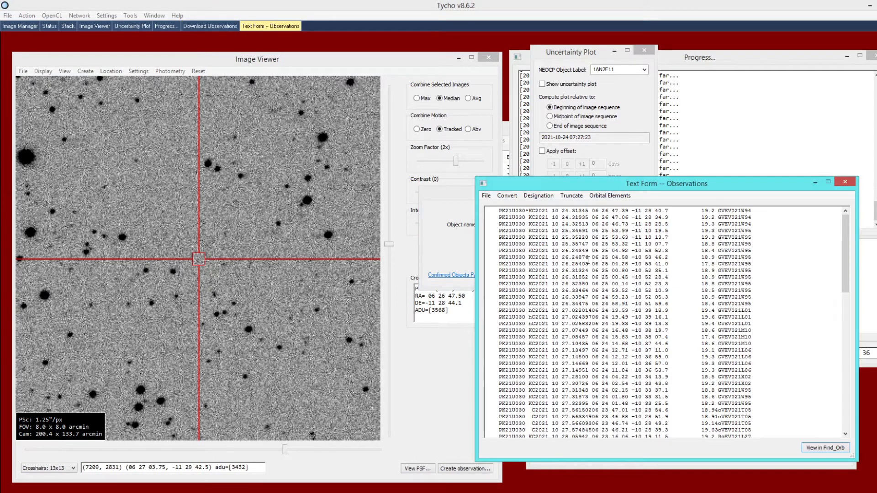
pyautogui.click(825, 448)
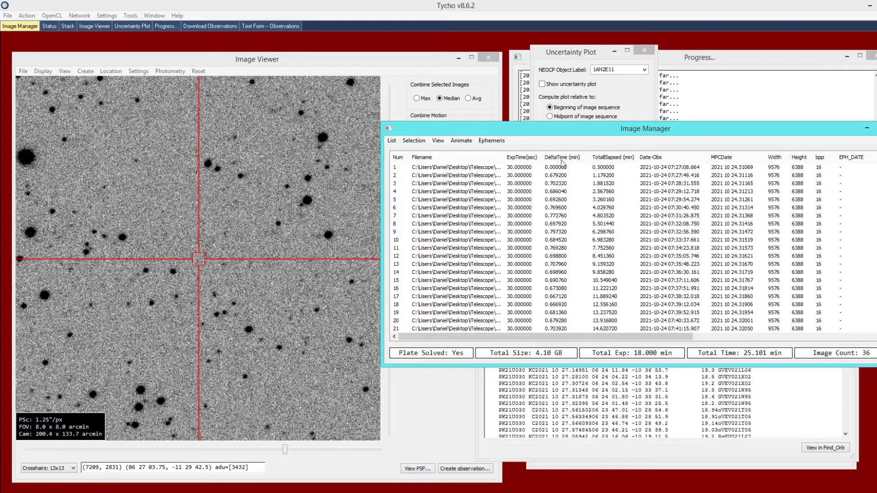
# - Attach the P/2021 U3 ephemeris from the open Find_Orb instance to the image dataset
pyautogui.click(492, 141)
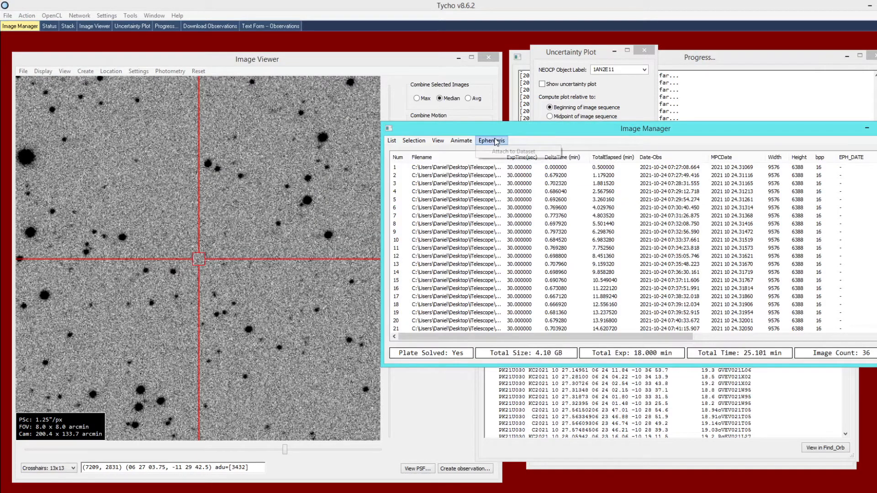
pyautogui.click(514, 151)
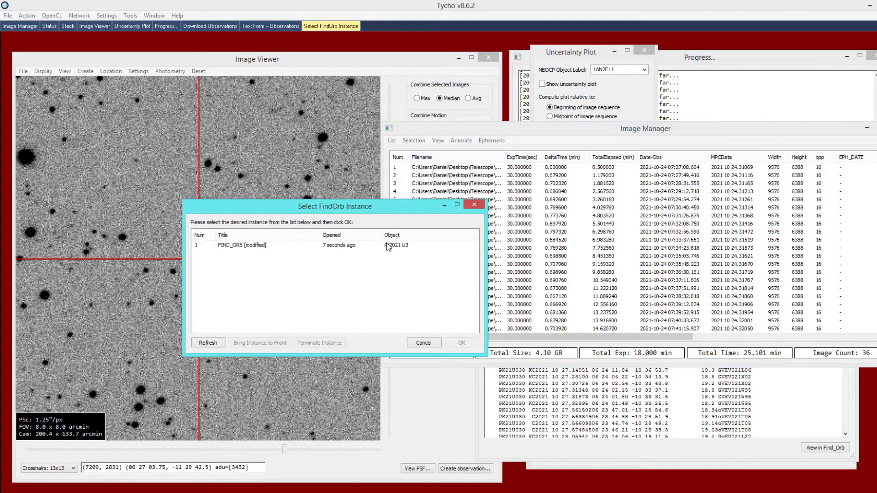
pyautogui.doubleClick(387, 247)
# - Create an ephemeris-based stack and review the ephemeris columns in the image list
pyautogui.rightClick(306, 260)
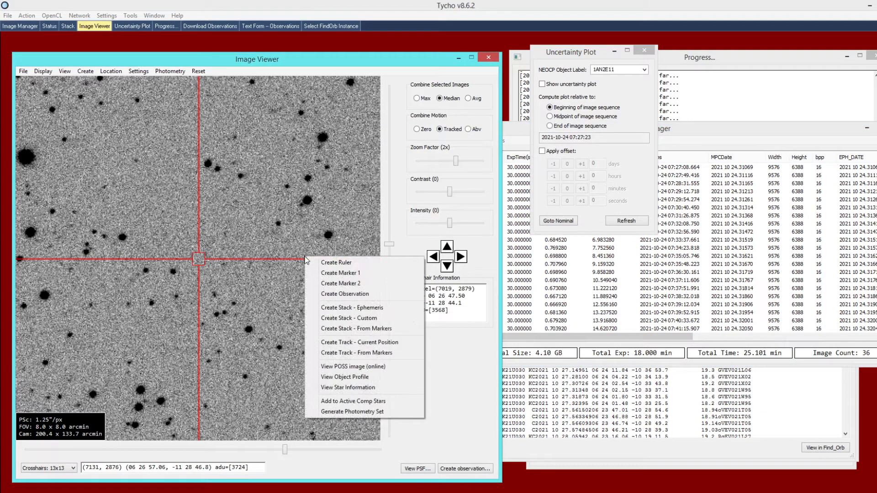
pyautogui.click(350, 310)
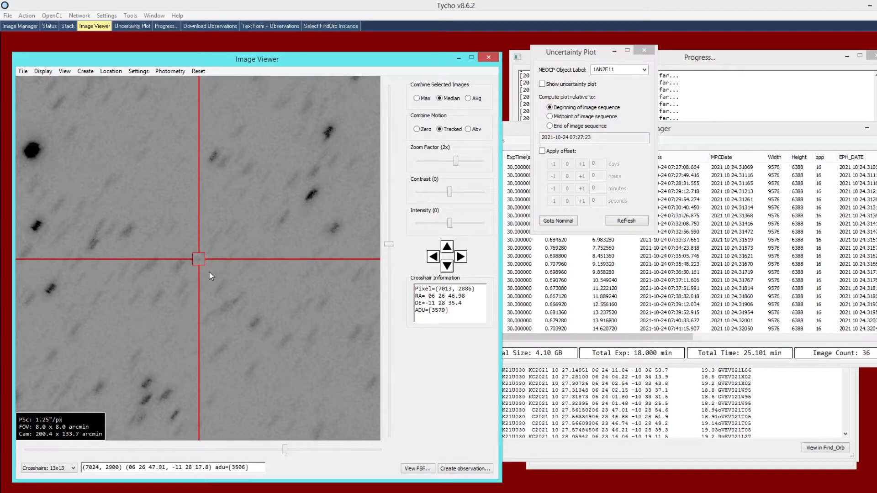
pyautogui.moveTo(641, 337); pyautogui.dragTo(839, 334)
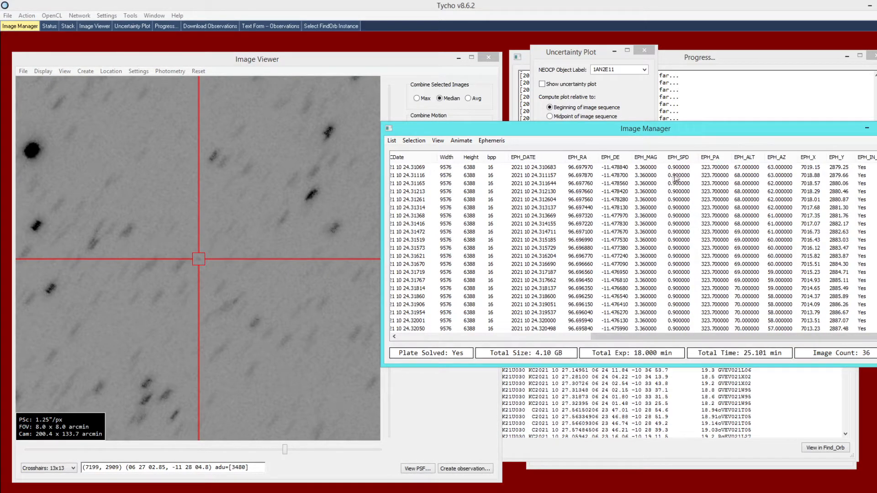
# - Set the stacked image's contrast to 149 and inspect the object at the crosshair
pyautogui.click(261, 234)
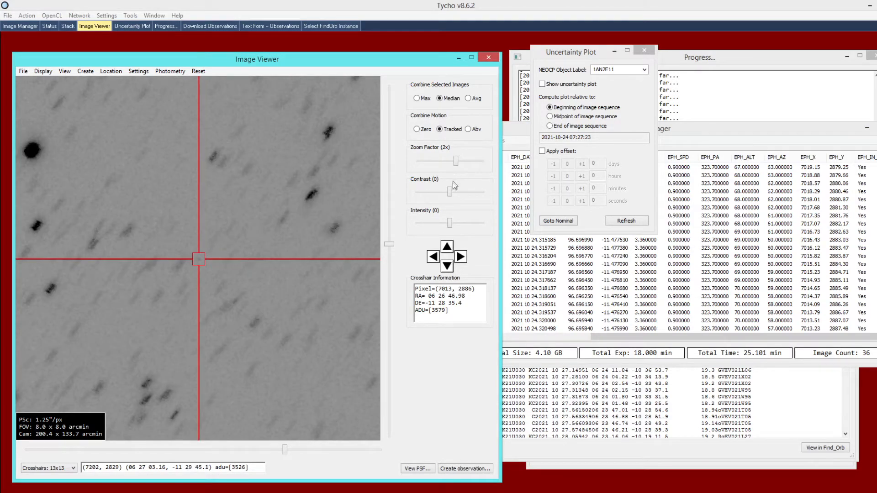
pyautogui.moveTo(450, 191); pyautogui.dragTo(455, 192)
pyautogui.scroll(1, 292, 233)
pyautogui.scroll(-1, 284, 241)
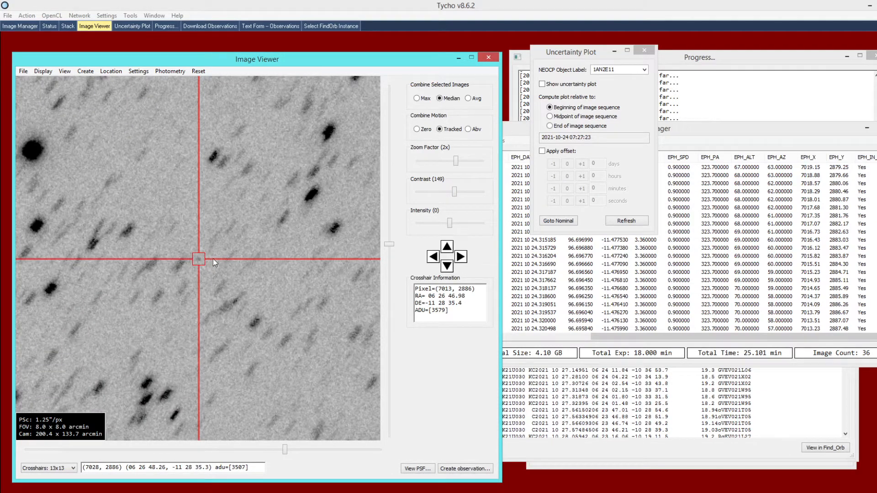
# - Show the 1AN2E11 uncertainty plot over the stack and inspect its points near the crosshair at 8x zoom
pyautogui.click(546, 85)
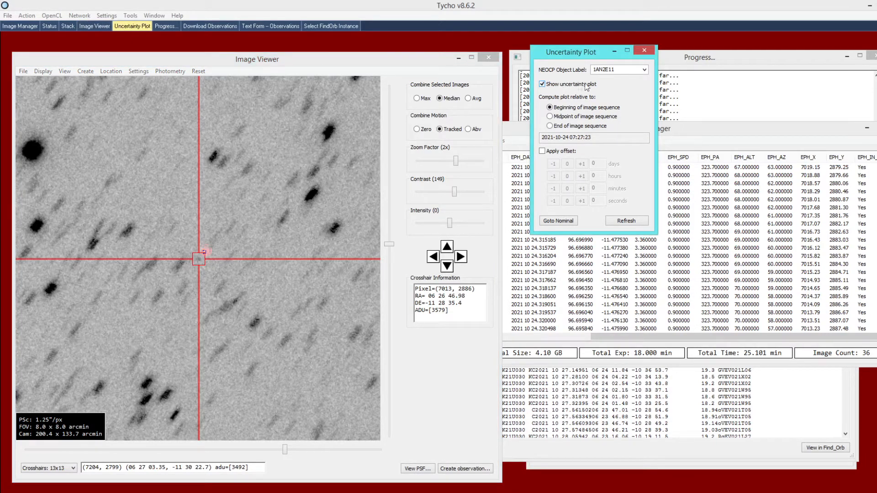
pyautogui.click(347, 173)
pyautogui.scroll(2, 346, 174)
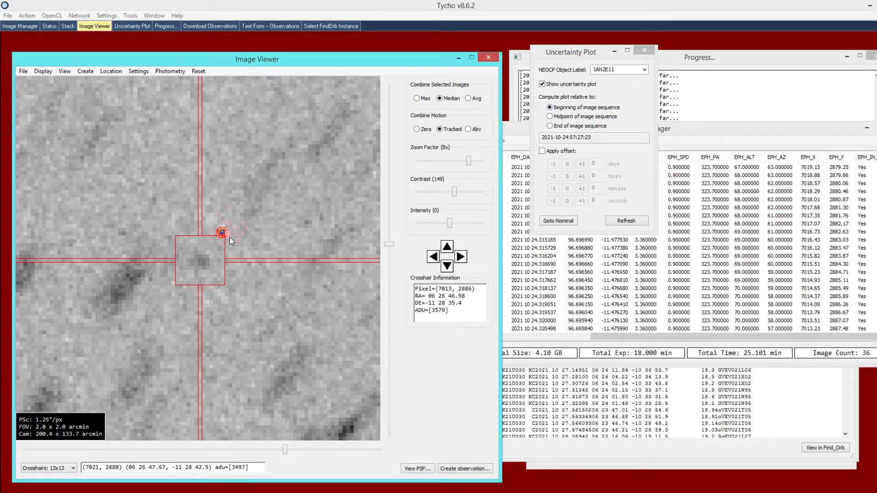
# - Go to the nominal position for the beginning of the image sequence and create Marker 1 there
pyautogui.click(558, 221)
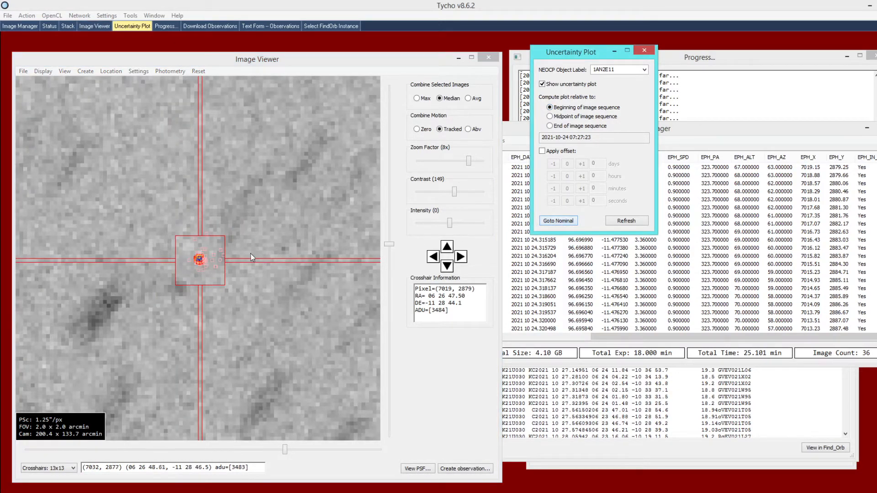
pyautogui.rightClick(259, 252)
pyautogui.click(272, 264)
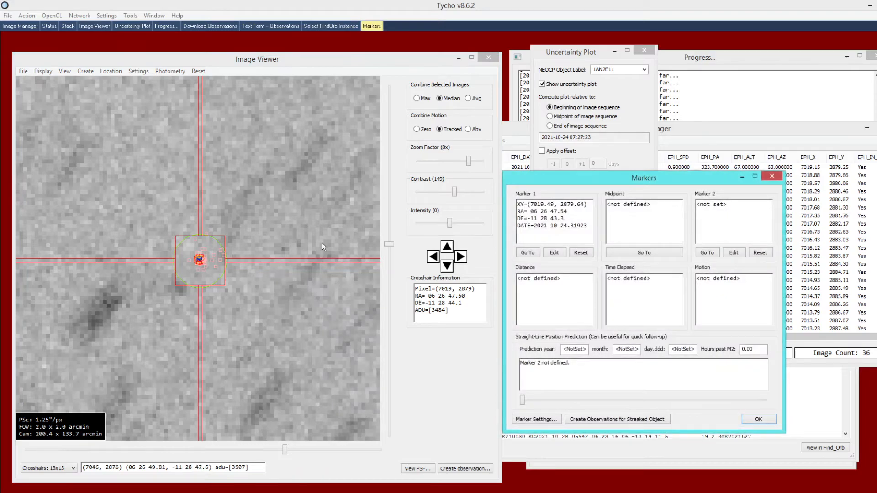
pyautogui.moveTo(593, 186); pyautogui.dragTo(661, 208)
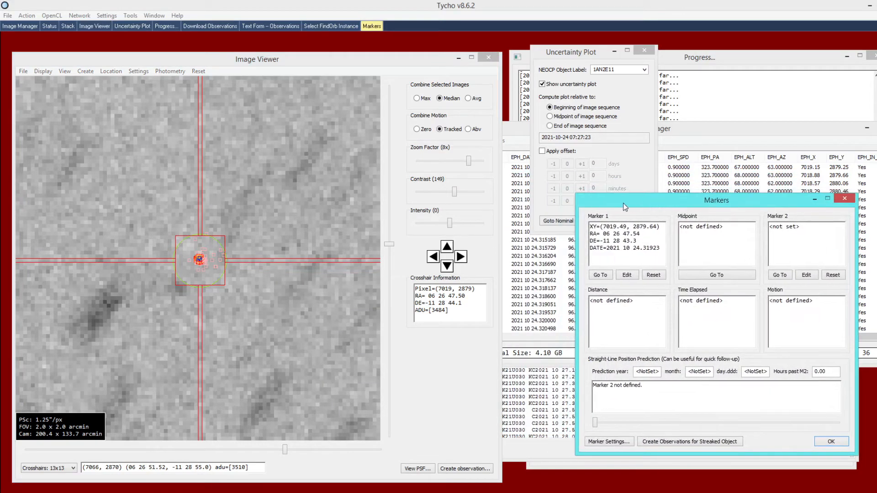
# - Compute the uncertainty plot relative to the midpoint of the image sequence and create Marker 2 at its nominal position
pyautogui.click(541, 187)
pyautogui.click(572, 117)
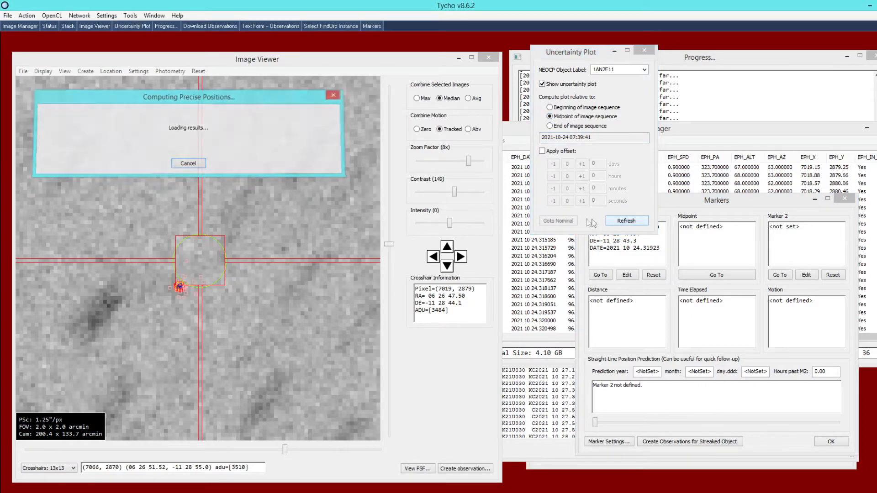
pyautogui.click(559, 221)
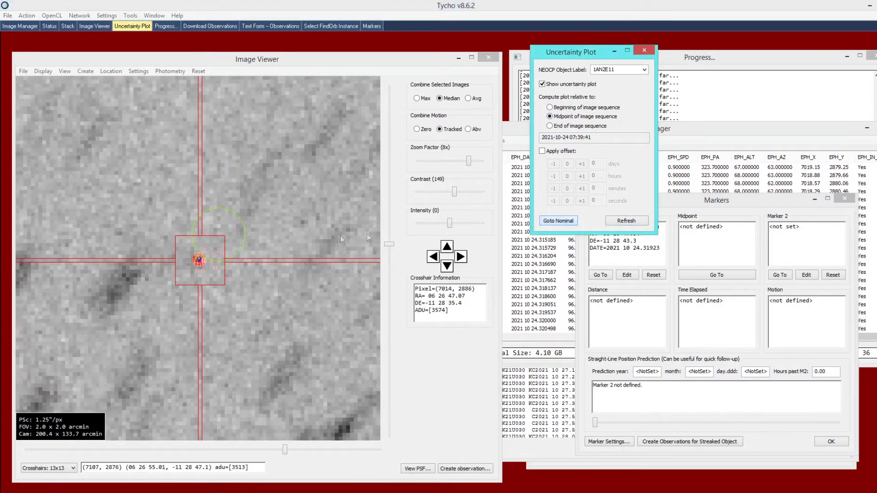
pyautogui.click(255, 248)
pyautogui.rightClick(257, 251)
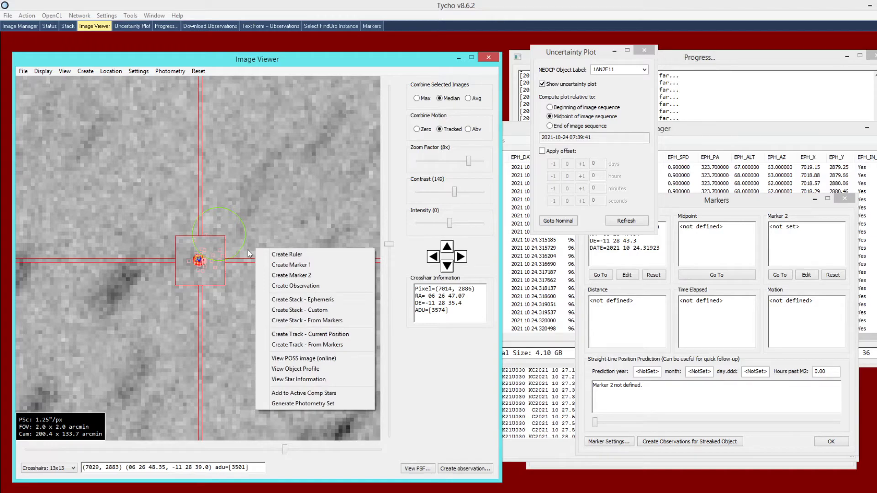
pyautogui.click(284, 275)
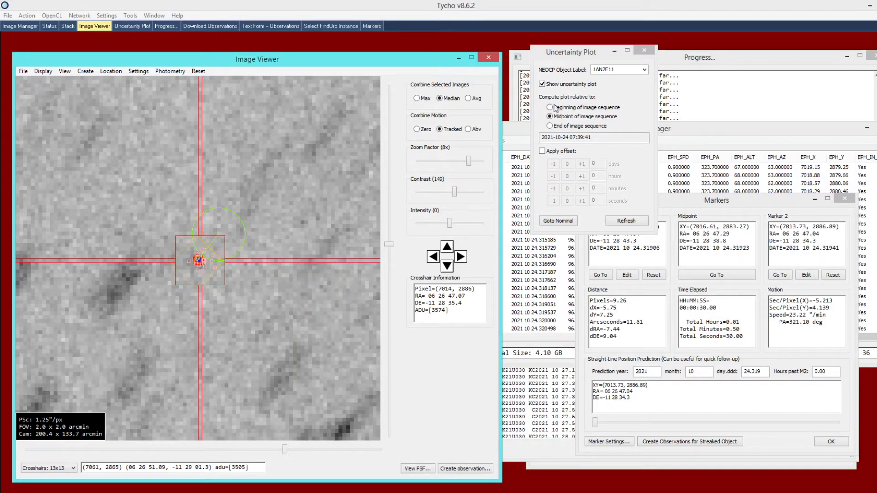
# - Toggle the uncertainty plot off and on to compare the midpoint points with the stacked object at pixel level
pyautogui.click(549, 86)
pyautogui.click(548, 85)
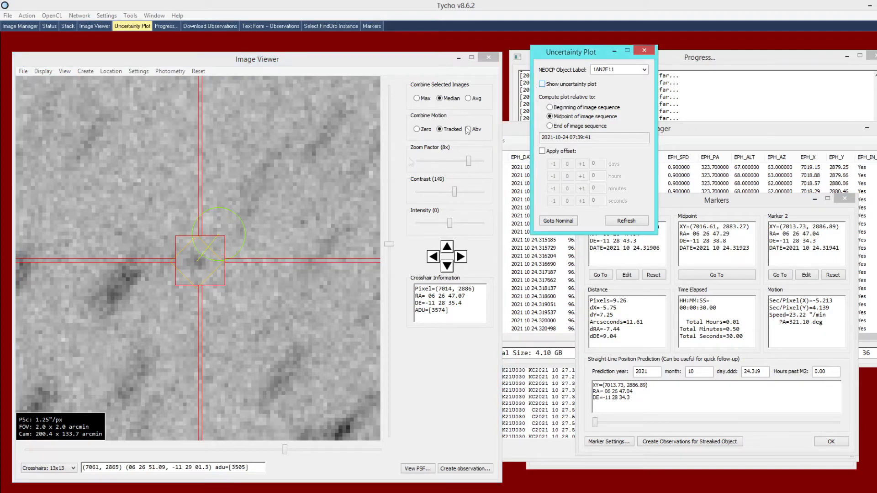
pyautogui.click(208, 273)
pyautogui.scroll(2, 208, 273)
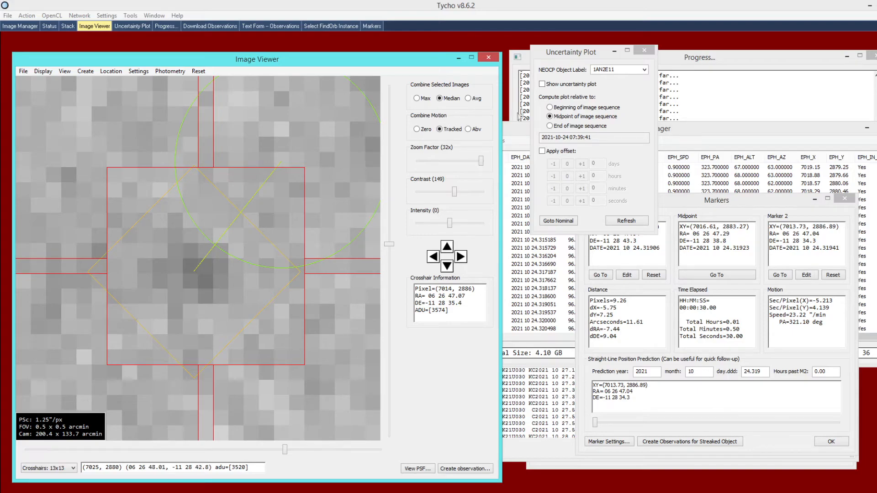
pyautogui.click(543, 85)
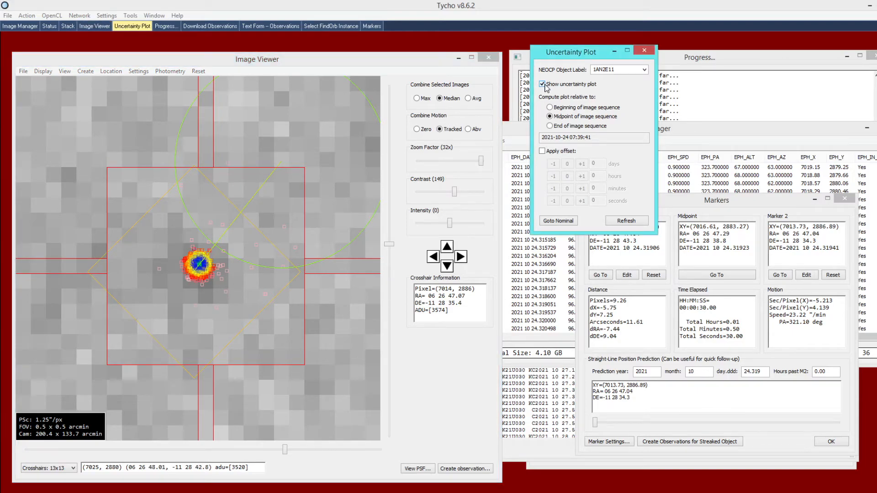
pyautogui.click(546, 87)
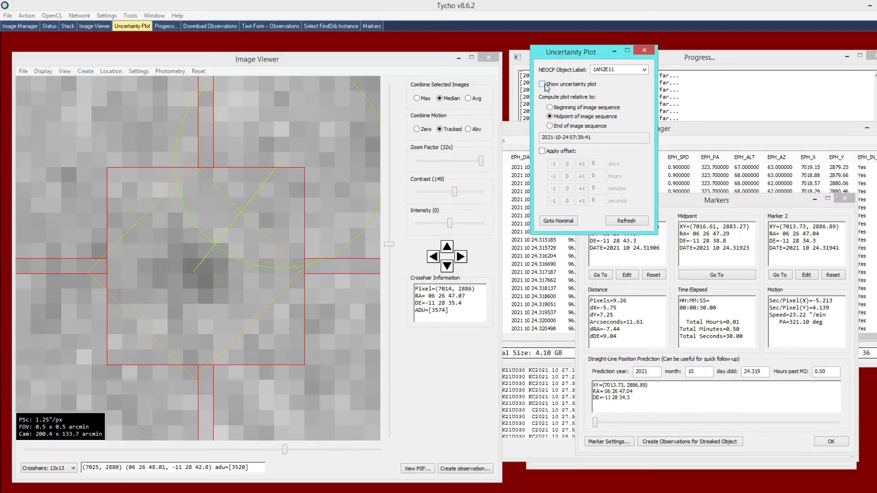
pyautogui.click(546, 87)
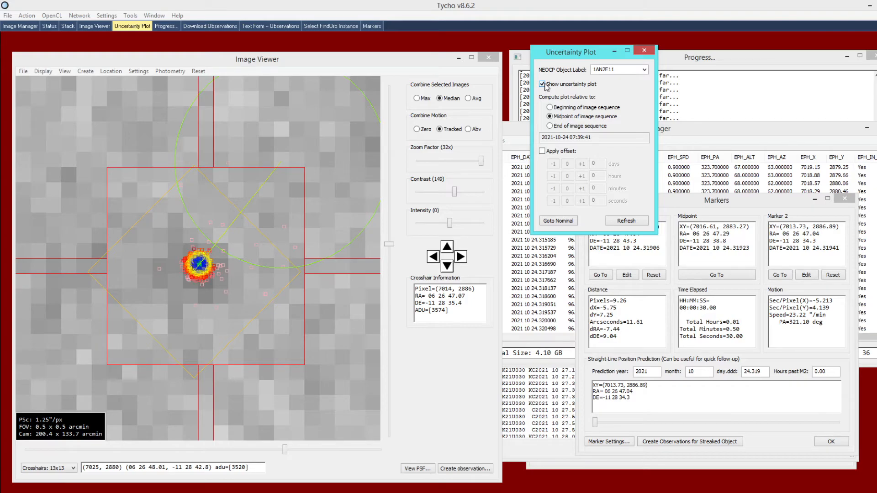
pyautogui.click(543, 85)
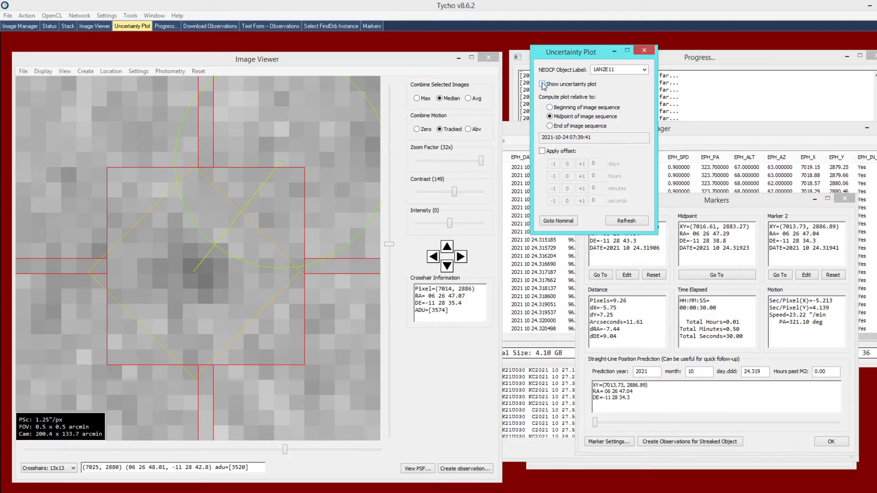
pyautogui.click(543, 85)
pyautogui.click(543, 85)
pyautogui.click(543, 85)
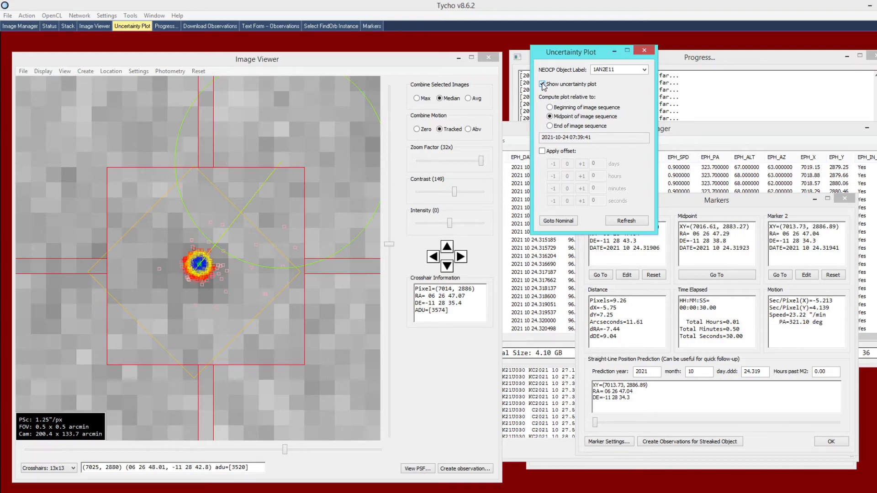
pyautogui.click(543, 85)
# - Examine the stacked star field around the crosshair in both wide and close views
pyautogui.click(347, 179)
pyautogui.scroll(-1, 347, 178)
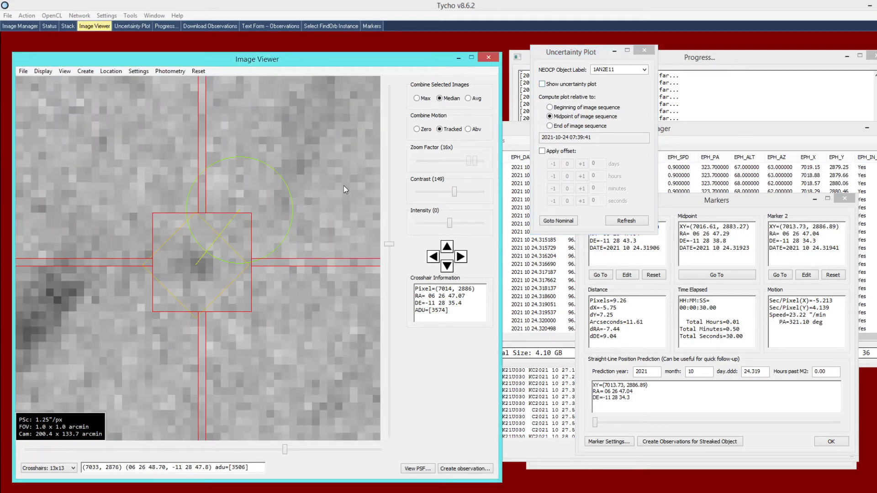
pyautogui.scroll(-2, 344, 185)
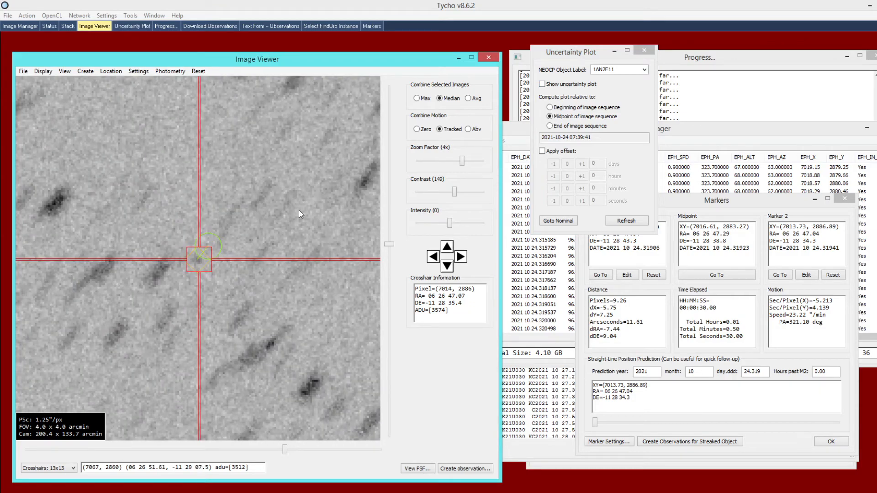
pyautogui.scroll(-1, 299, 214)
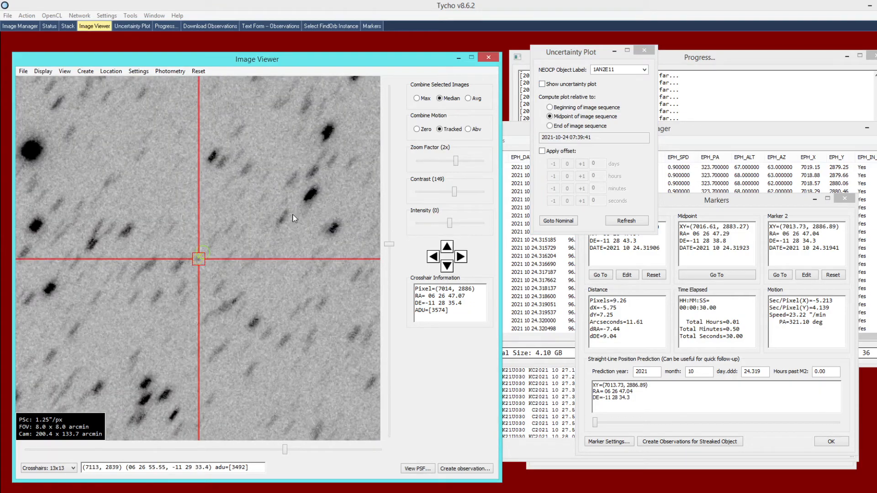
pyautogui.scroll(-3, 273, 231)
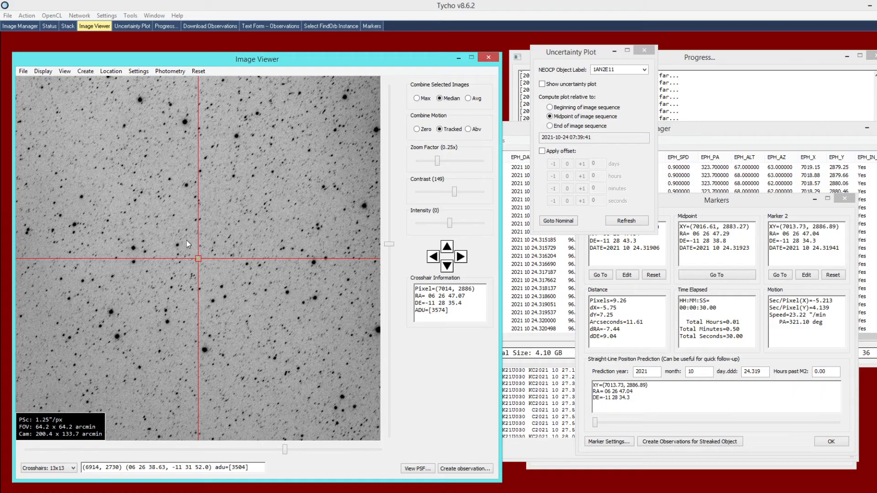
pyautogui.scroll(4, 206, 250)
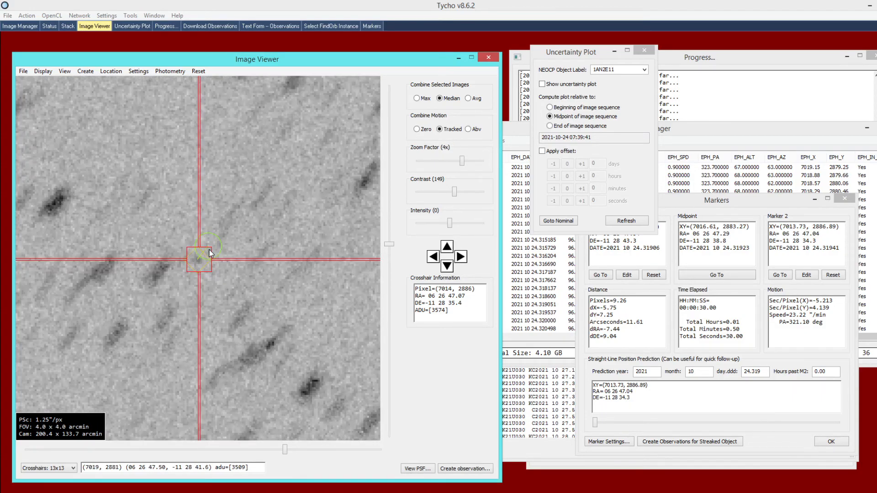
pyautogui.scroll(1, 209, 252)
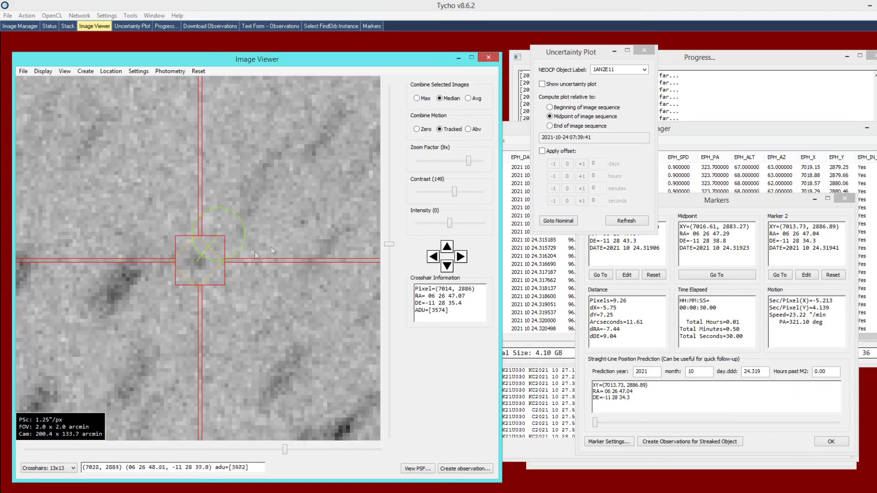
# - Show the midpoint uncertainty plot over the stacked object and inspect their overlap at 32x zoom
pyautogui.click(548, 86)
pyautogui.click(549, 87)
pyautogui.click(304, 217)
pyautogui.scroll(-2, 305, 224)
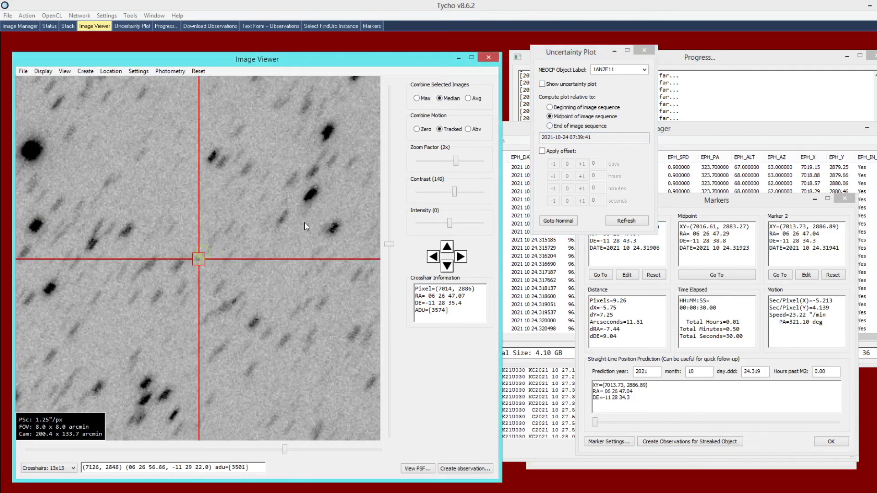
pyautogui.scroll(2, 302, 228)
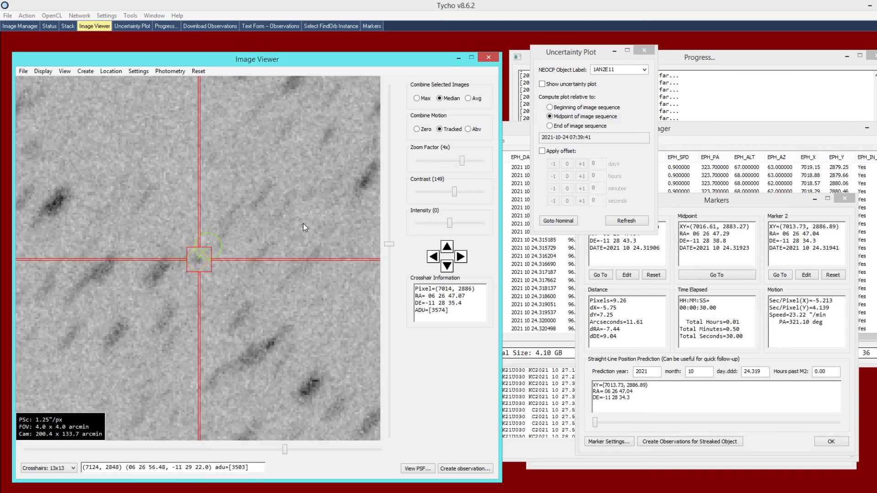
pyautogui.scroll(1, 300, 226)
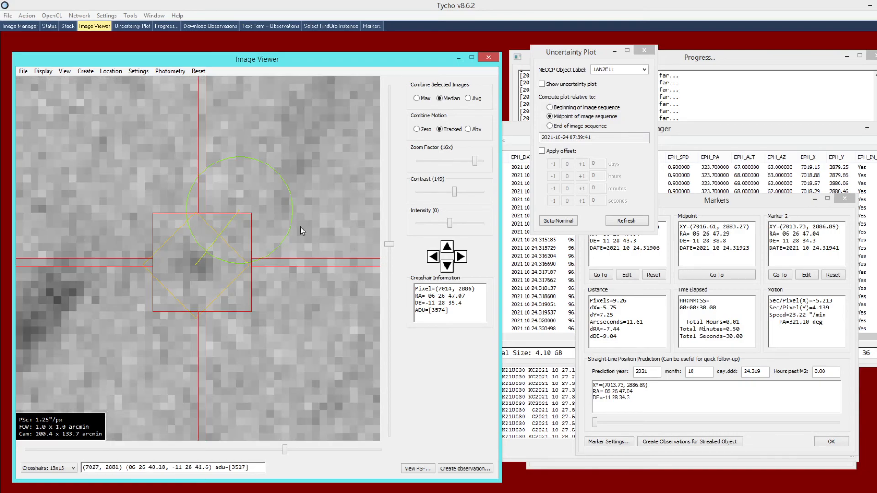
pyautogui.click(542, 85)
pyautogui.scroll(1, 312, 187)
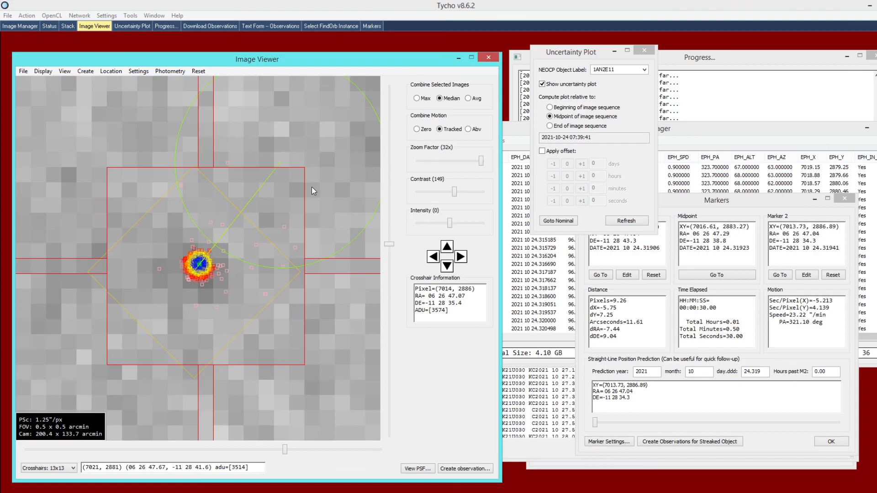